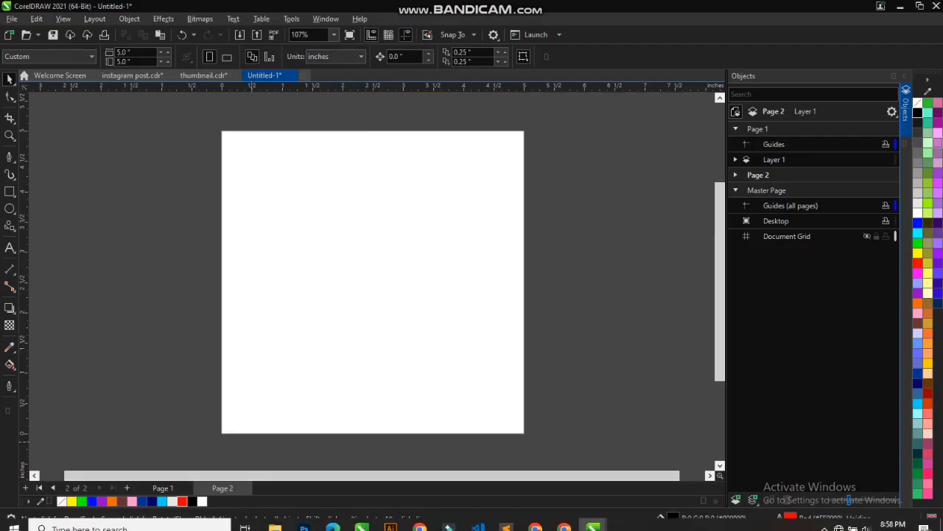
- Bring the picture young-black-woman-looking-away-and-laughing-PRLVHFQ from the PNG models folder onto Page 2
mouse_move(275, 519)
click(338, 466)
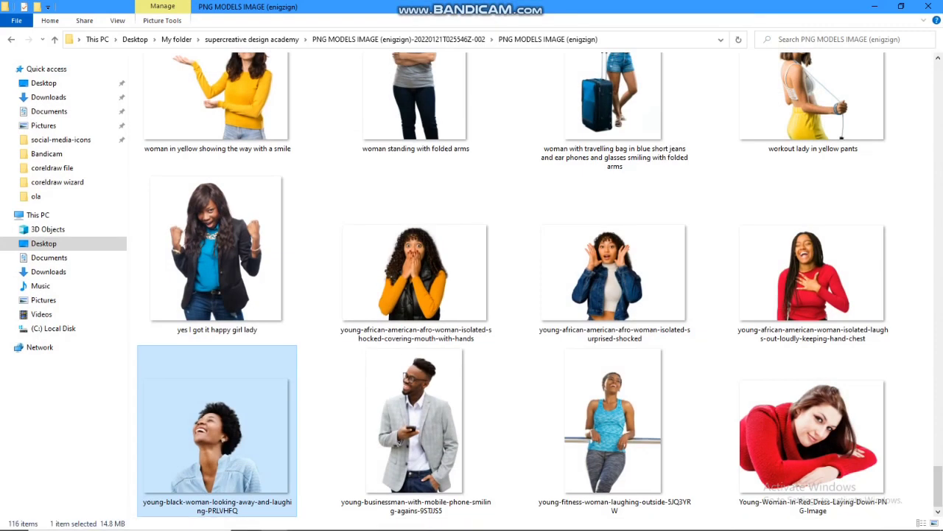
drag(221, 442, 361, 276)
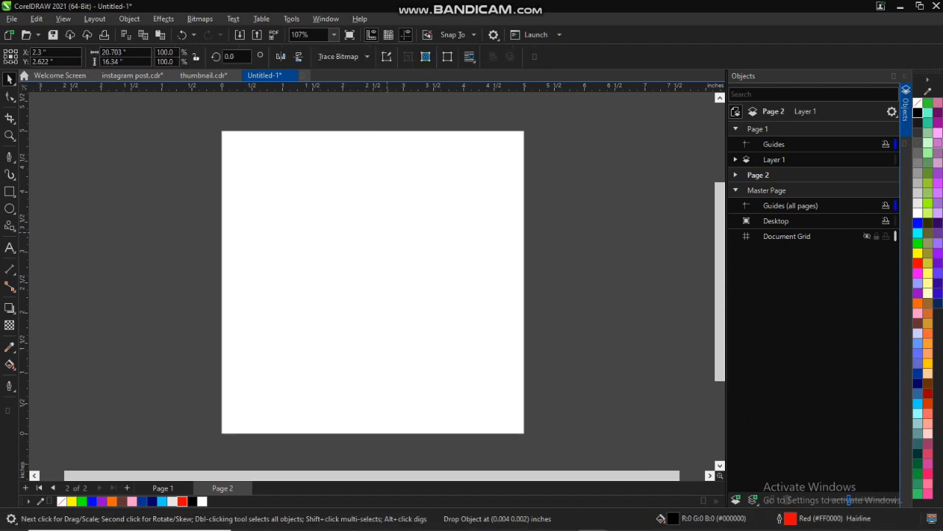
scroll(385, 239, down, 2)
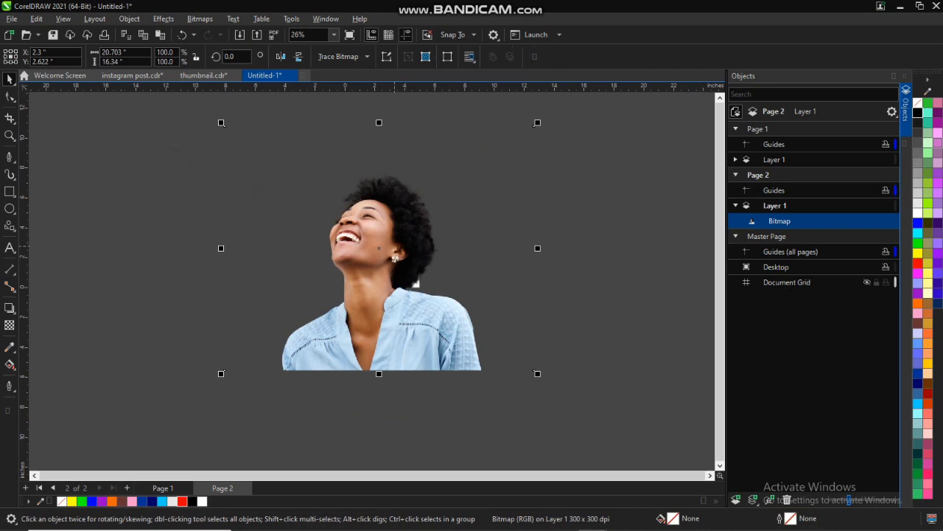
- Scale the woman's photo down to about 4.17 by 3.29 inches and position it near the middle of the page
drag(537, 122, 410, 223)
key(shift+F2)
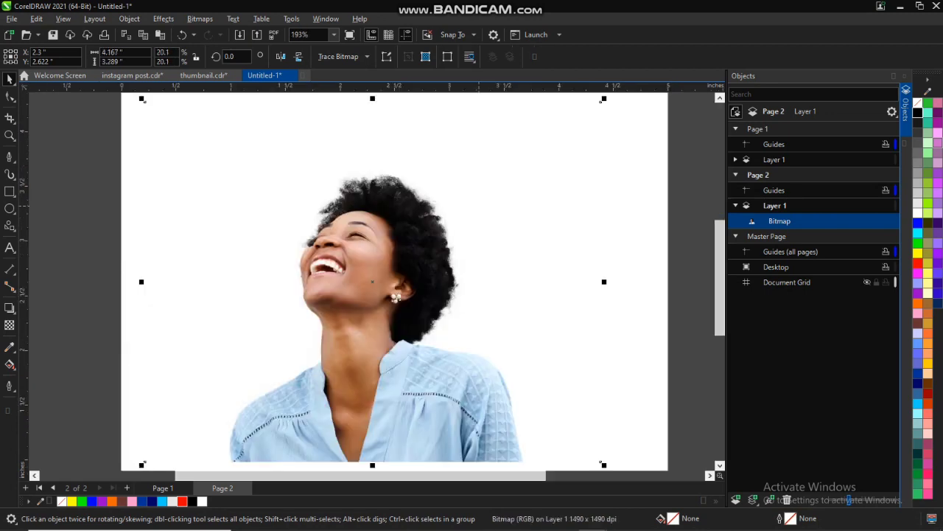
drag(479, 207, 491, 196)
- Convert the woman's photo to grayscale mode
scroll(387, 352, up, 1)
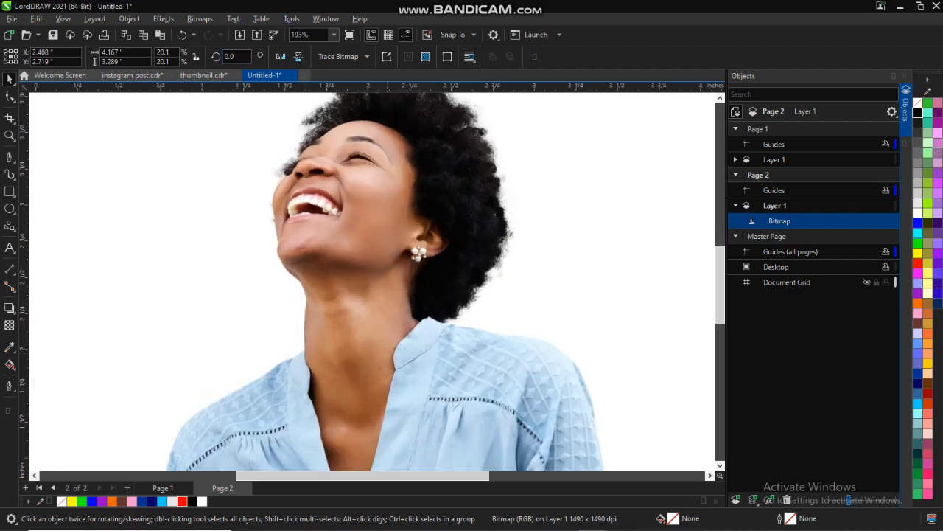
scroll(398, 235, up, 2)
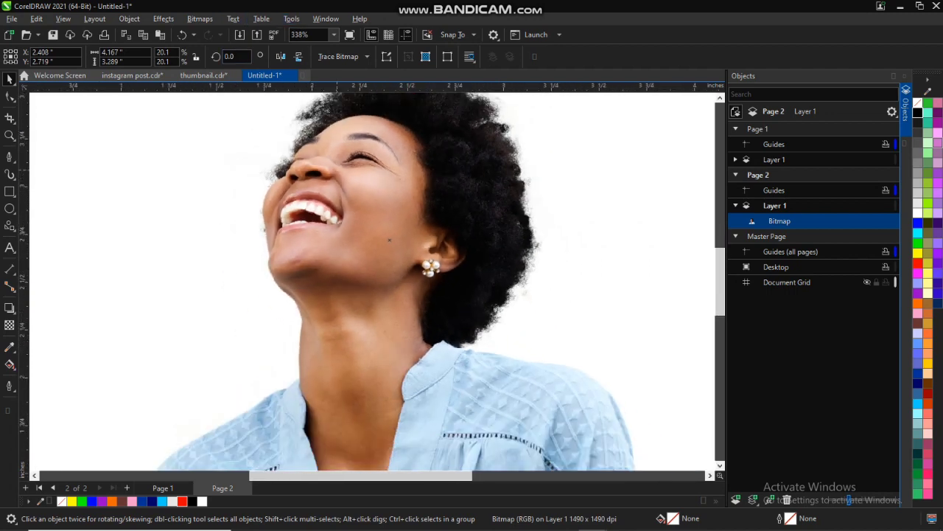
click(200, 18)
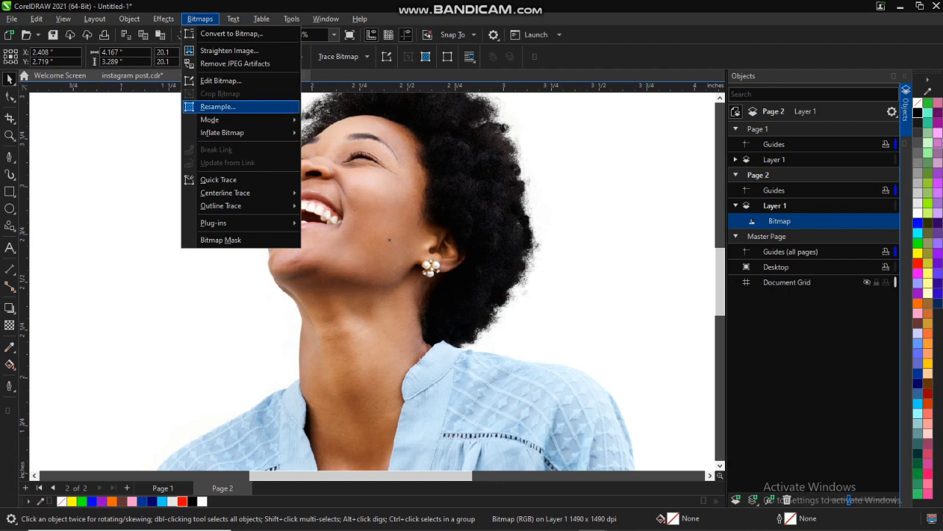
mouse_move(210, 120)
click(344, 134)
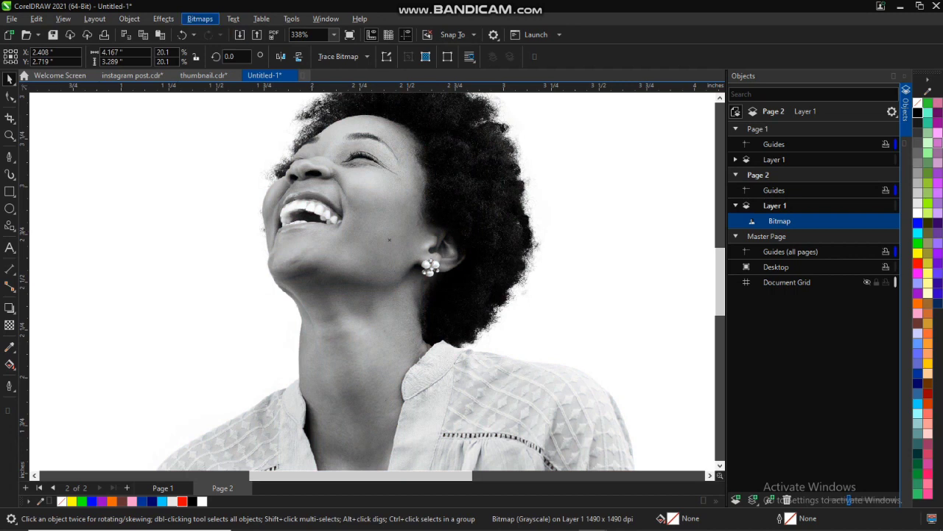
- Darken the grayscale photo with a Gamma adjustment, resetting the first attempt and applying a gamma value of 0.56
scroll(350, 199, down, 6)
scroll(347, 191, up, 9)
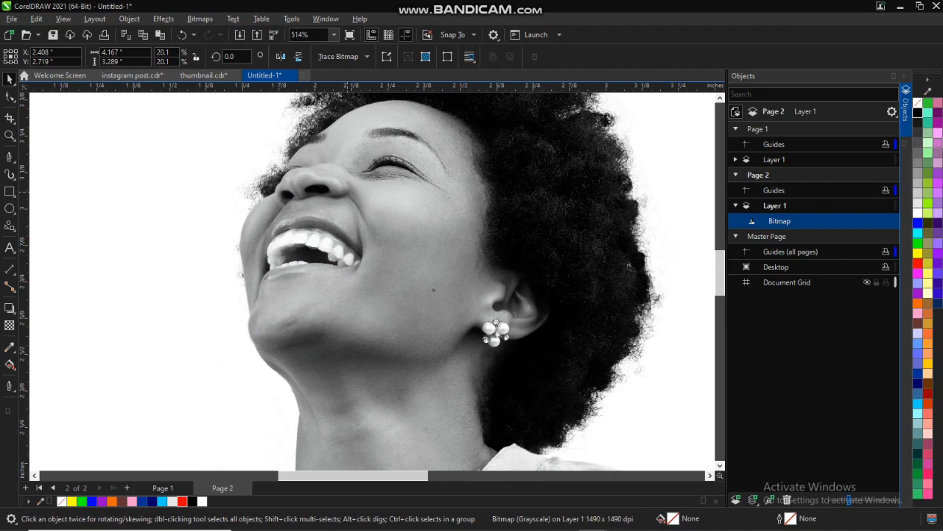
click(163, 19)
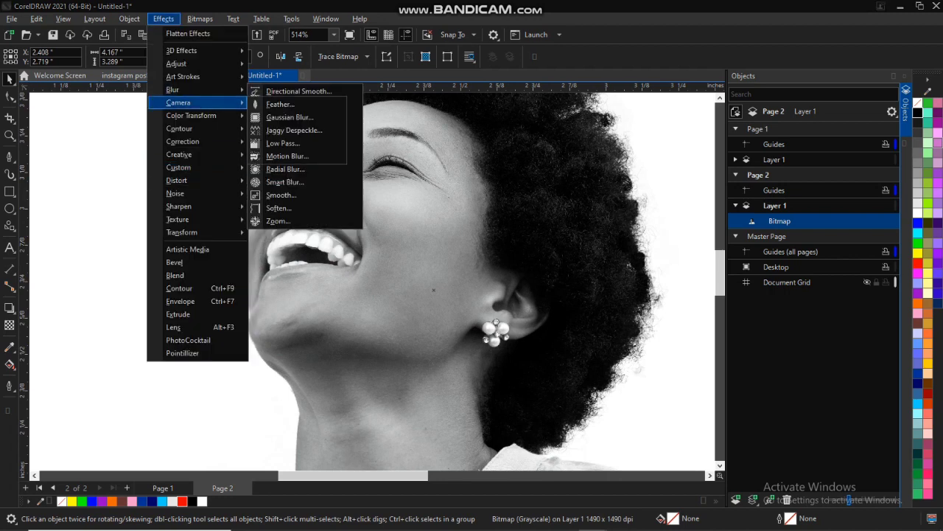
mouse_move(184, 63)
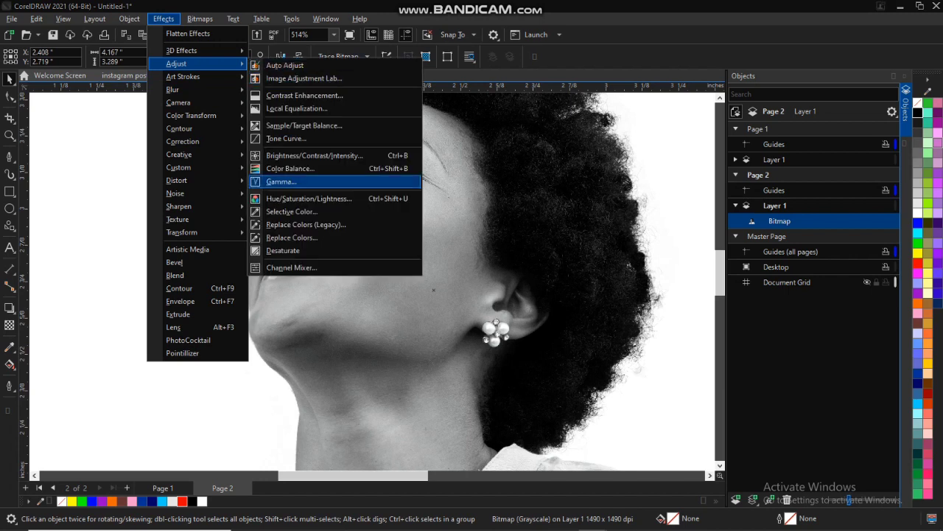
click(283, 182)
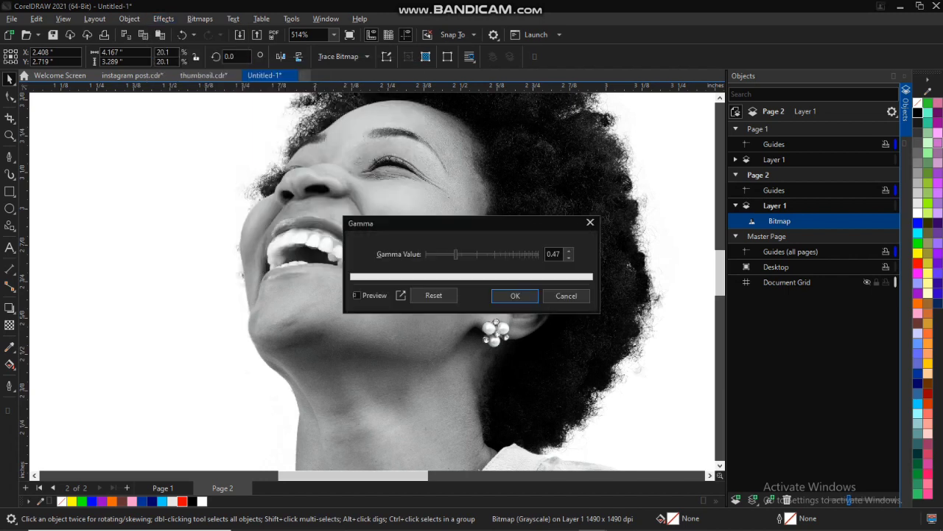
drag(478, 233, 614, 277)
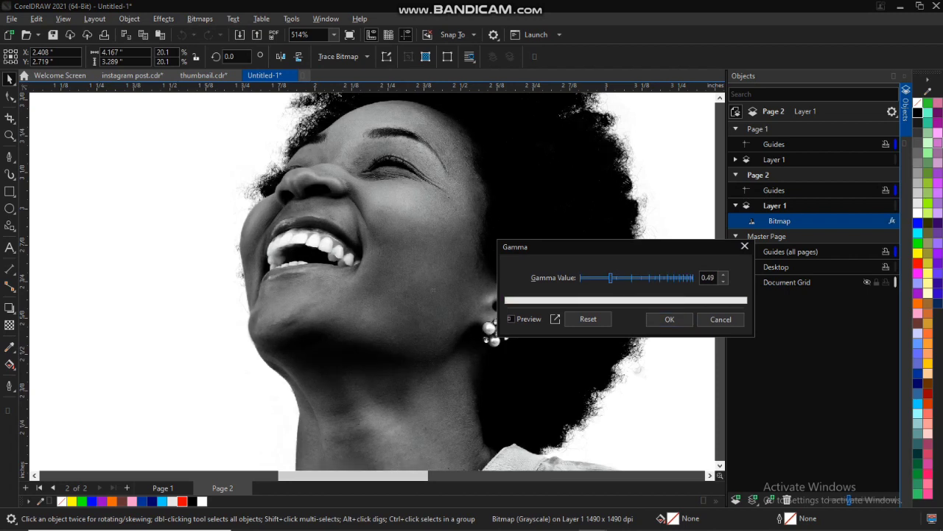
click(588, 318)
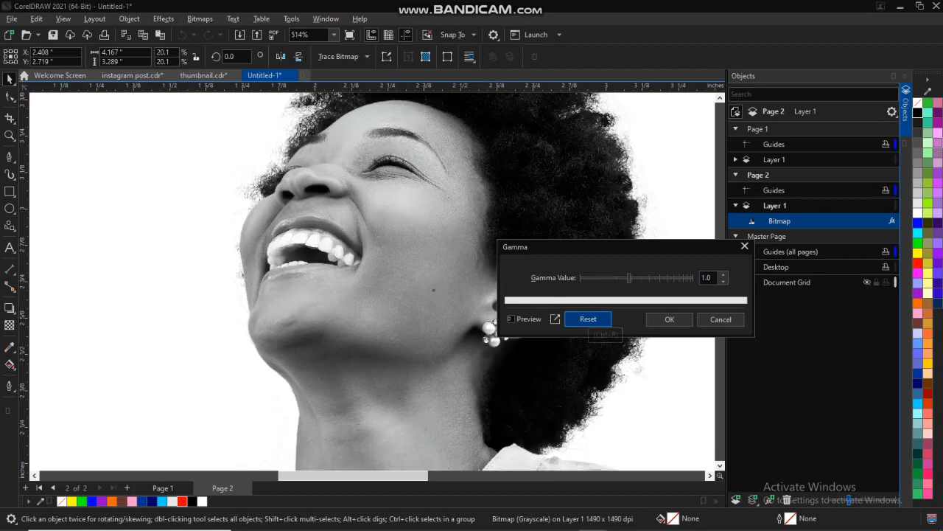
drag(628, 278, 620, 278)
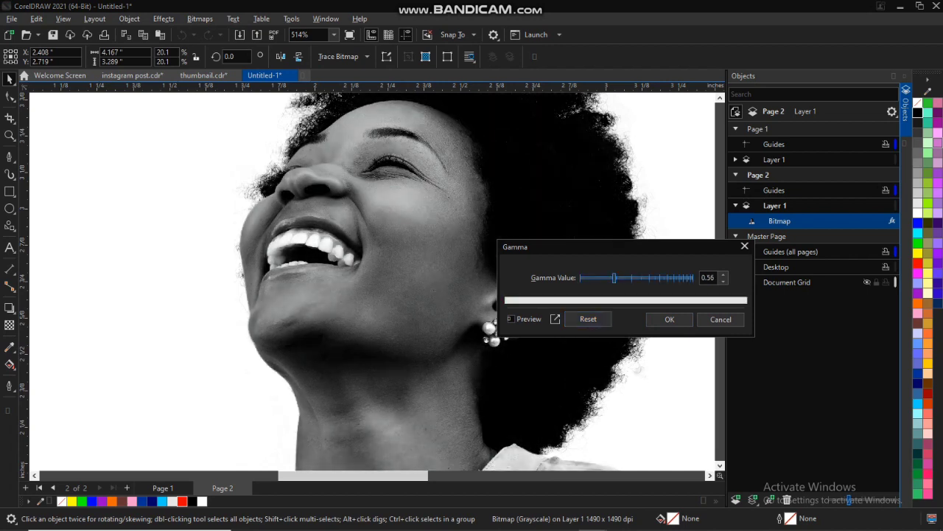
click(669, 319)
- Duplicate the darkened grayscale photo and place the copy to the left of the original
scroll(434, 246, down, 3)
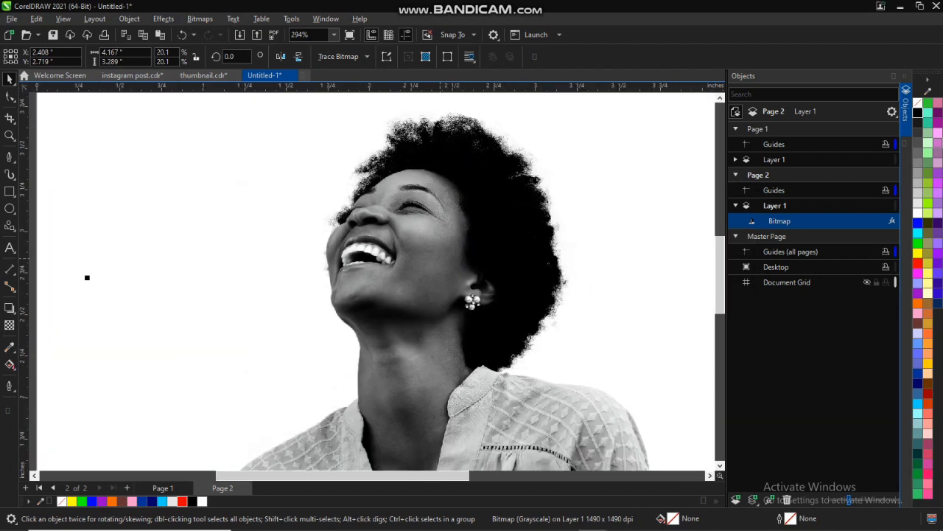
scroll(406, 291, up, 3)
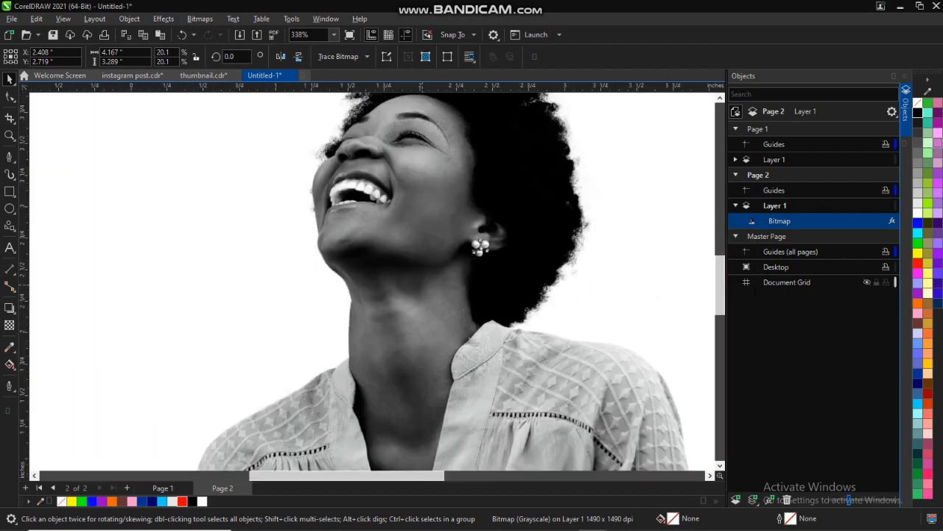
scroll(413, 280, up, 1)
scroll(413, 280, down, 6)
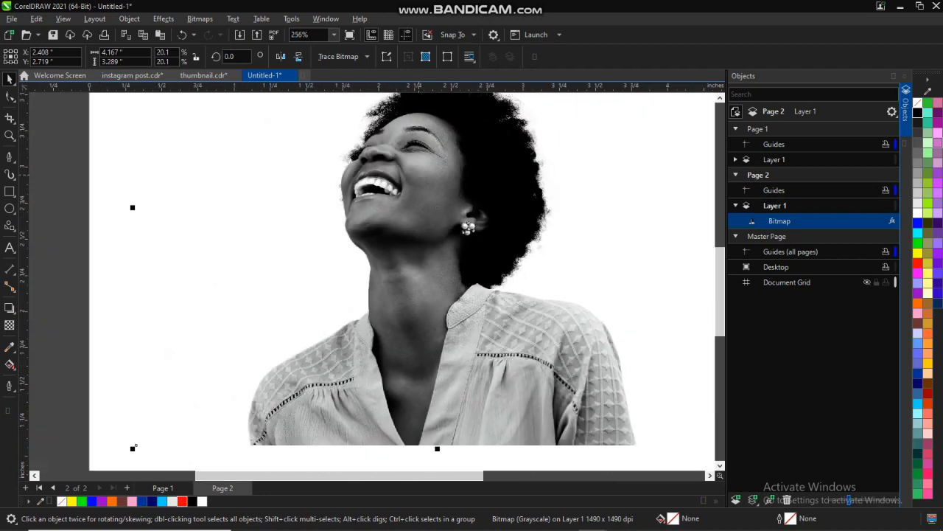
scroll(430, 214, up, 1)
click(431, 213)
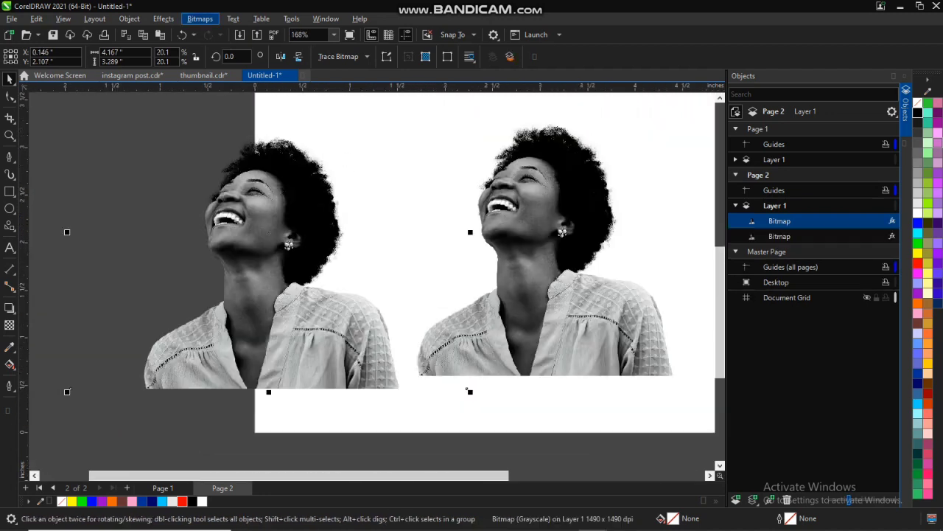
- Convert the left copy to a 300 dpi RGB Color (24-bit) bitmap
click(200, 18)
click(232, 33)
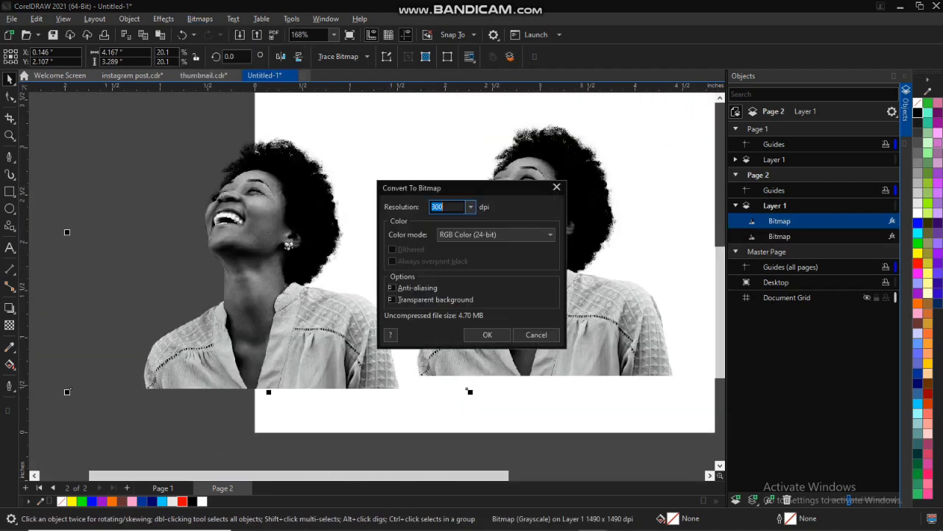
key(Return)
- Colour the left copy cyan in the Image Adjustment Lab with temperature 8853, tint 75 and saturation 80
scroll(215, 207, up, 3)
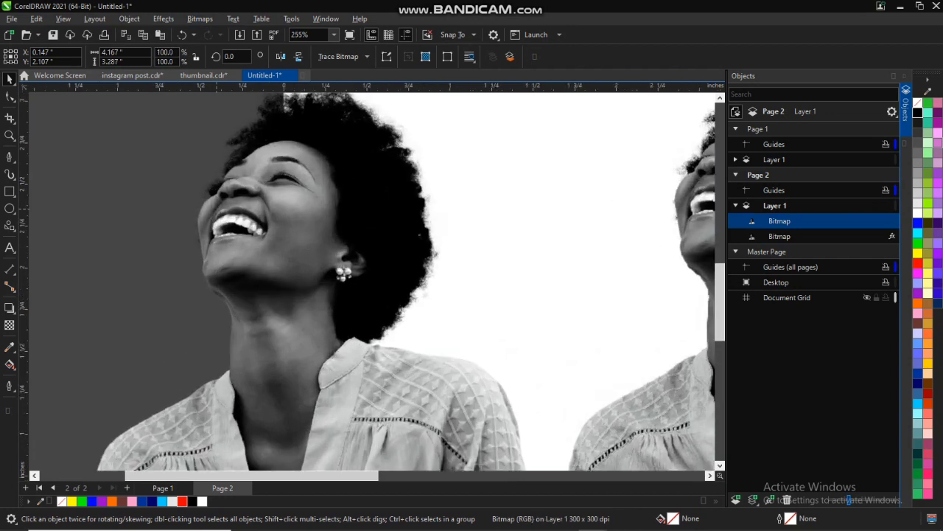
click(164, 18)
mouse_move(176, 63)
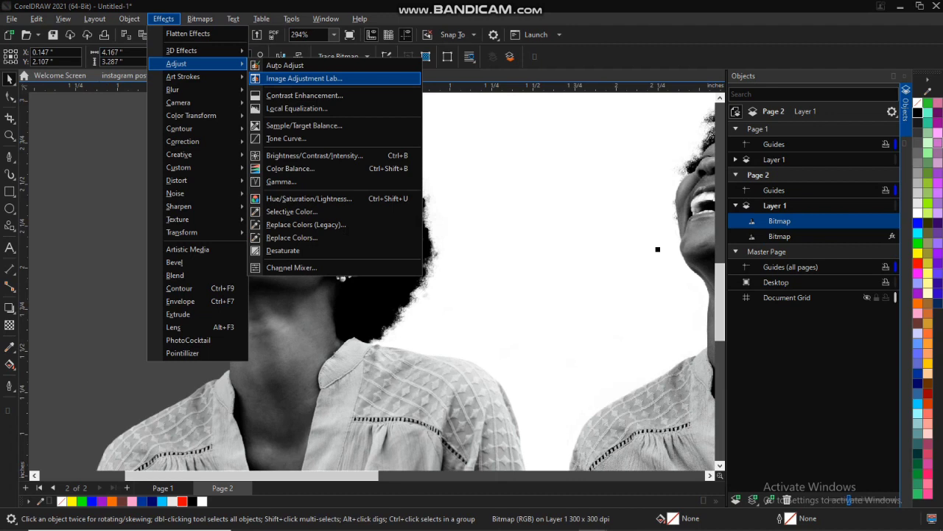
click(304, 78)
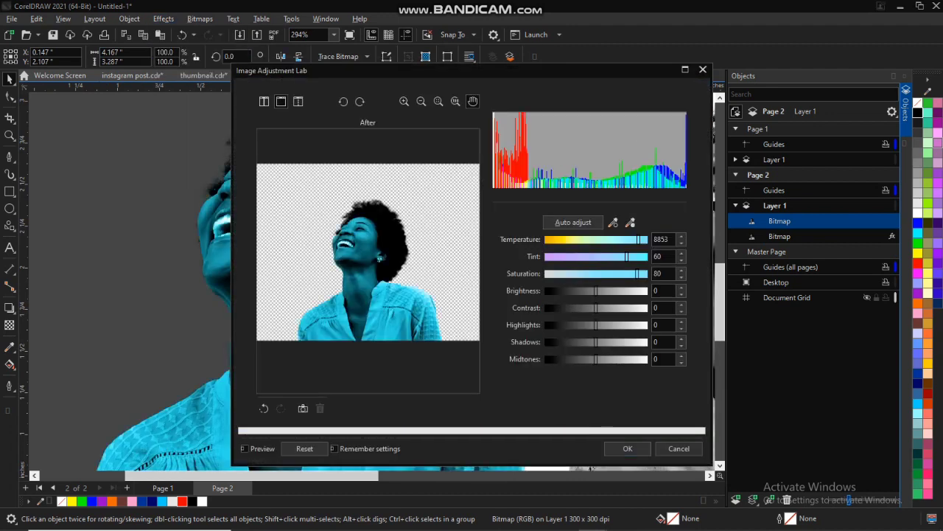
drag(472, 71, 708, 118)
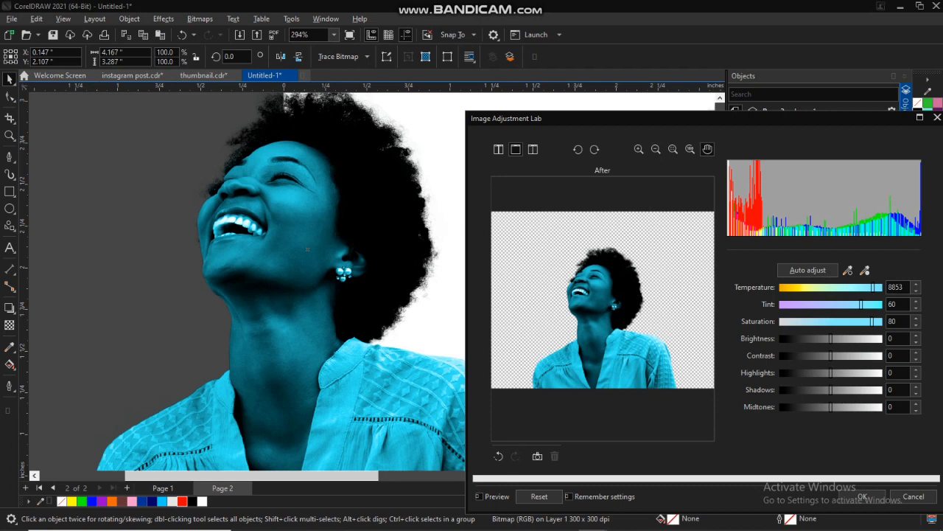
mouse_move(861, 287)
mouse_down()
mouse_move(831, 288)
mouse_move(880, 287)
mouse_move(804, 304)
mouse_move(858, 304)
mouse_up()
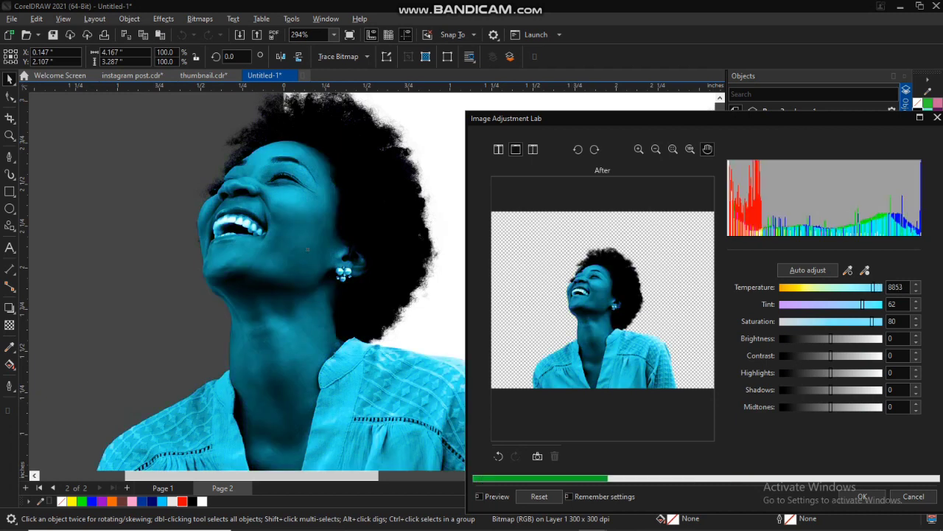
drag(862, 304, 869, 304)
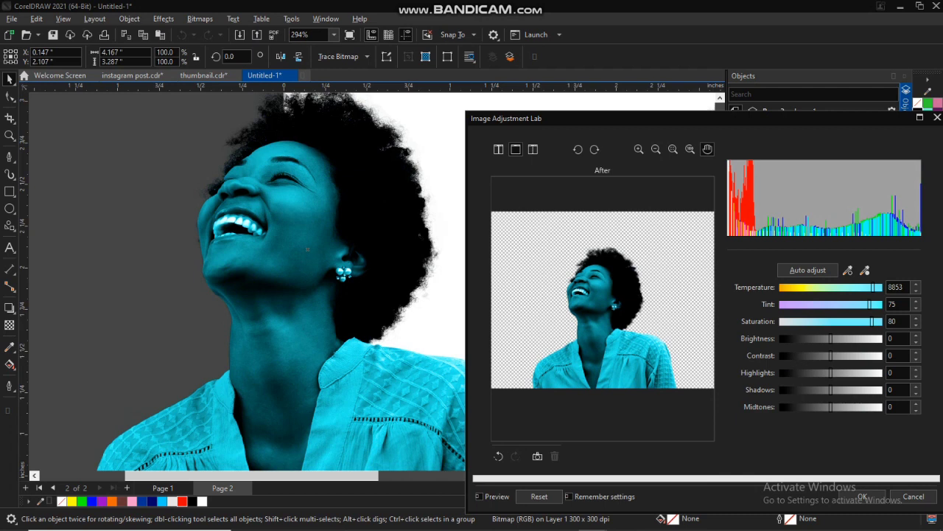
click(862, 496)
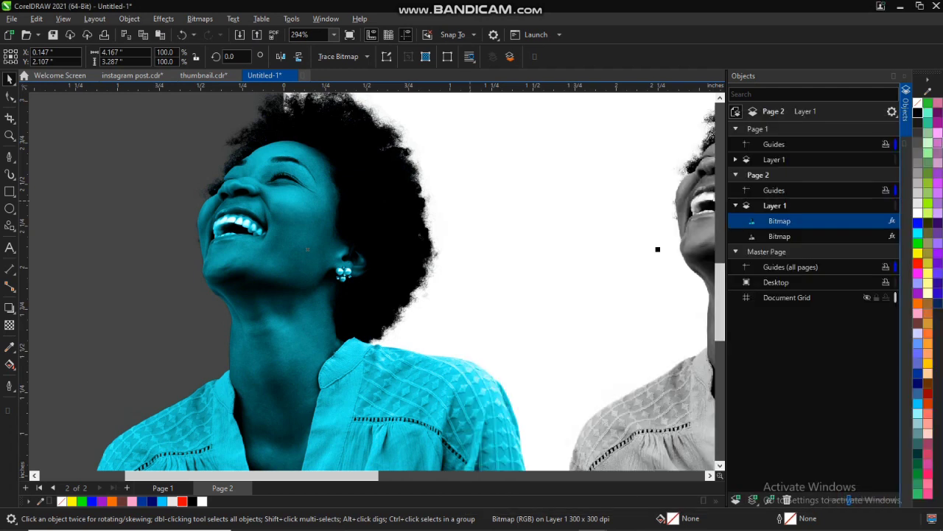
- Convert the original grayscale photo to a 300 dpi RGB Color (24-bit) bitmap
click(370, 207)
scroll(369, 207, down, 5)
click(542, 213)
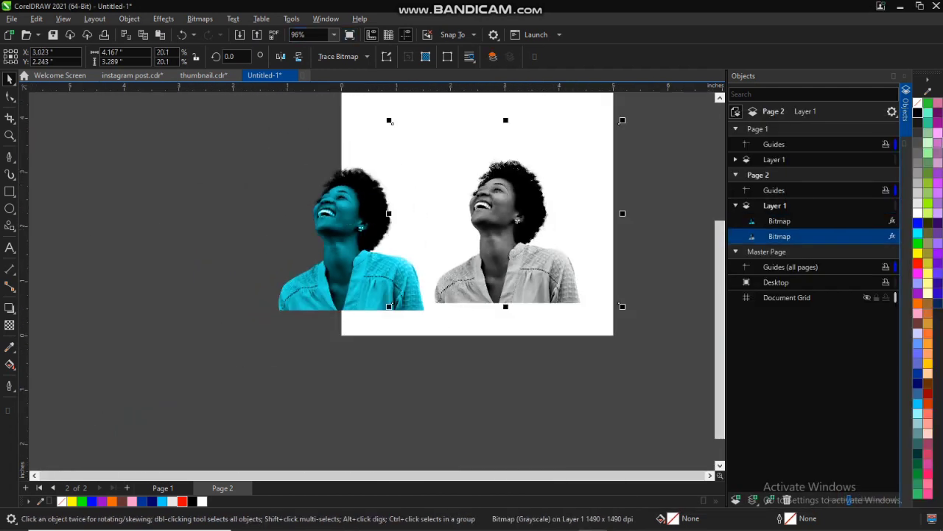
key(alt+b)
key(Down)
key(Return)
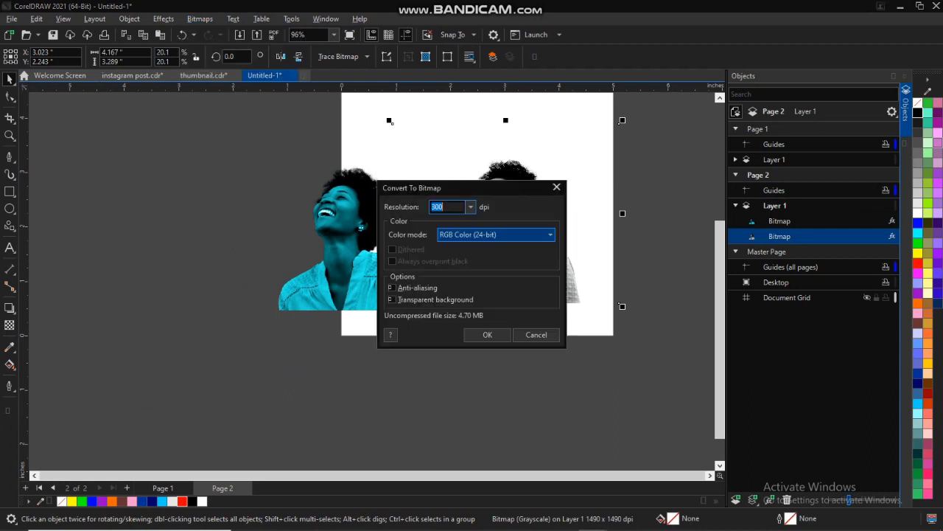
click(488, 334)
- Move the grayscale photo closer to the cyan copy, roughly level with it
scroll(508, 230, up, 5)
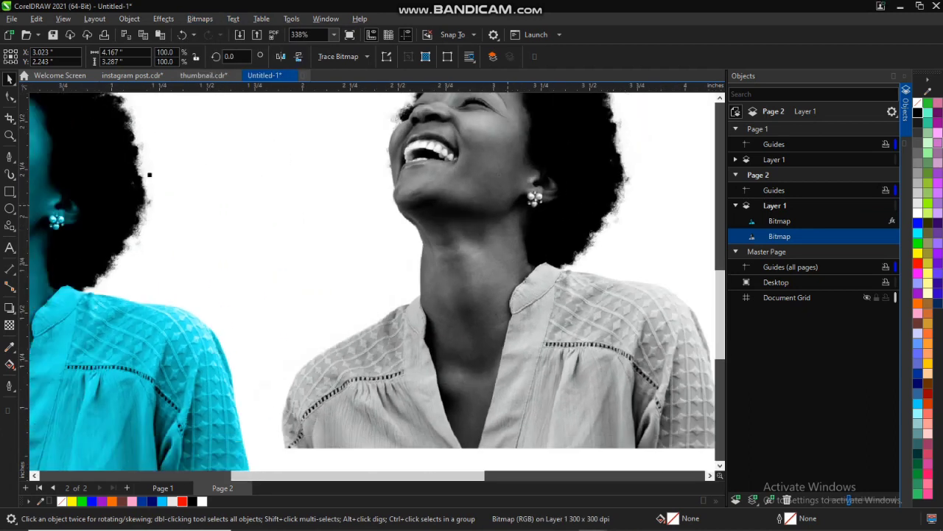
scroll(346, 313, down, 2)
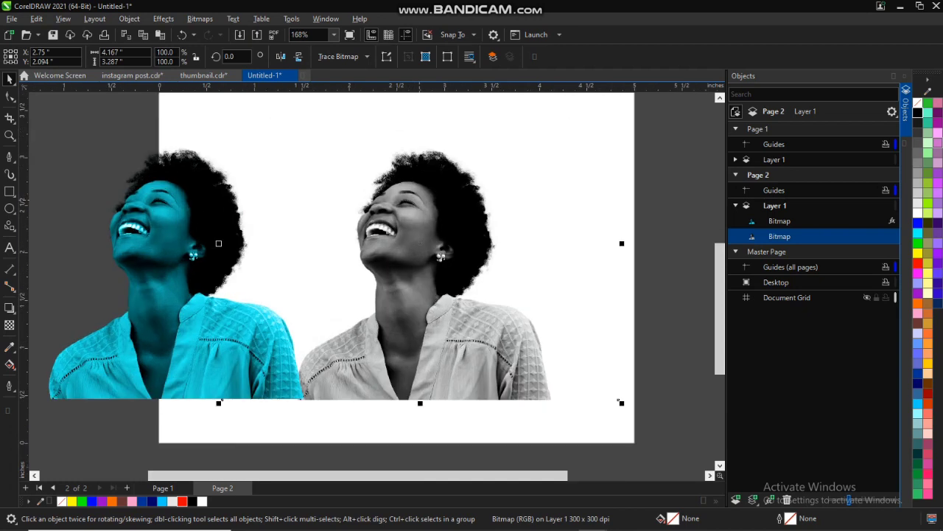
scroll(418, 200, up, 1)
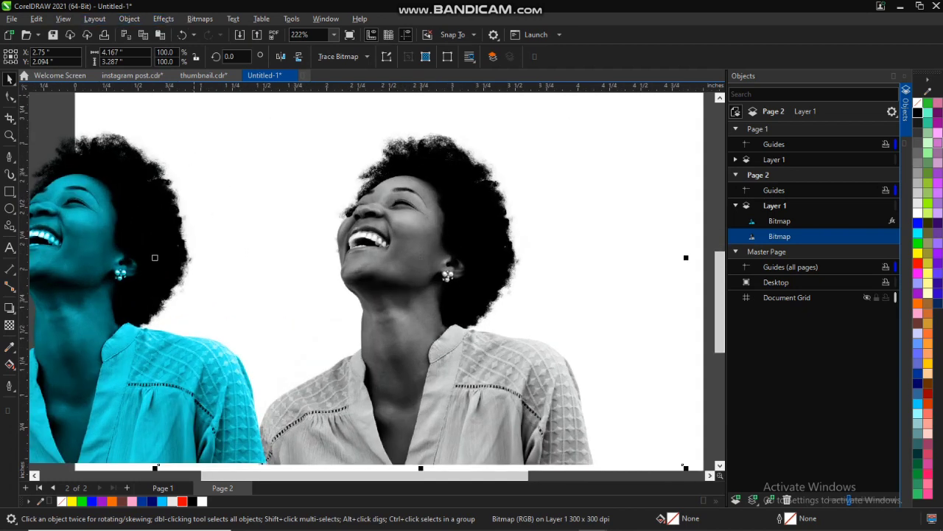
- Colour the grayscale photo pink in the Image Adjustment Lab with temperature 2215, tint -93 and saturation 52
click(164, 18)
mouse_move(177, 63)
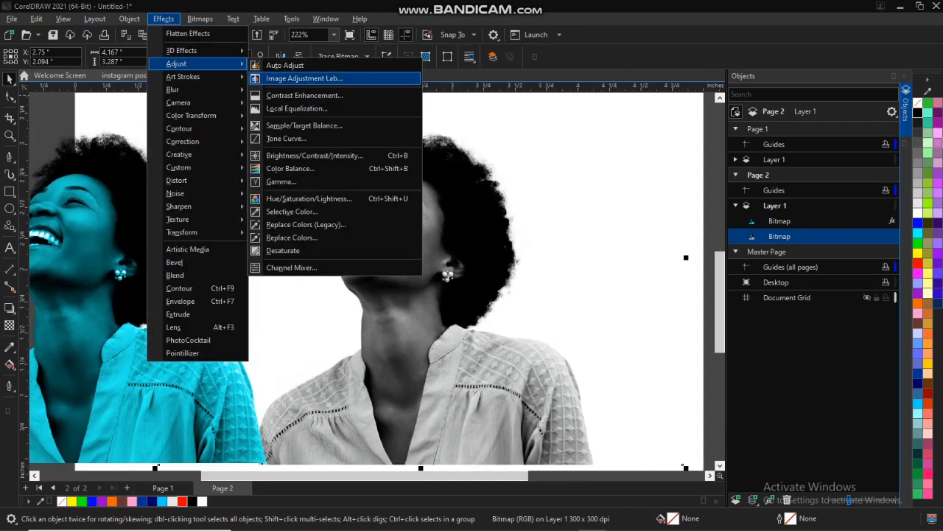
click(304, 78)
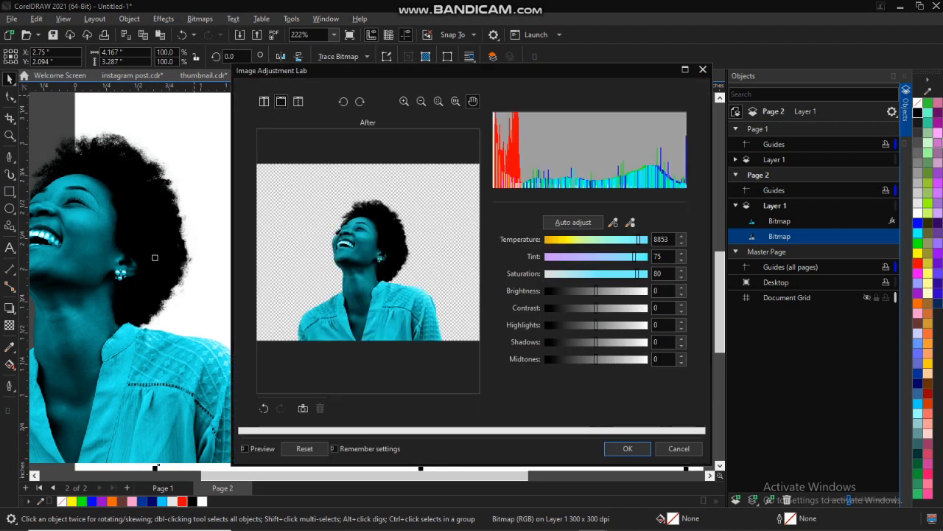
drag(639, 239, 569, 239)
drag(634, 256, 545, 240)
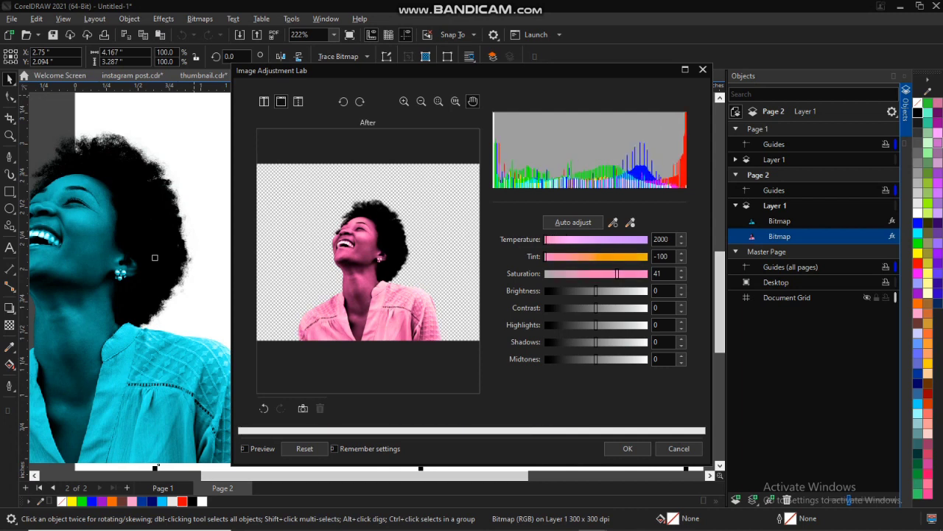
drag(553, 256, 566, 256)
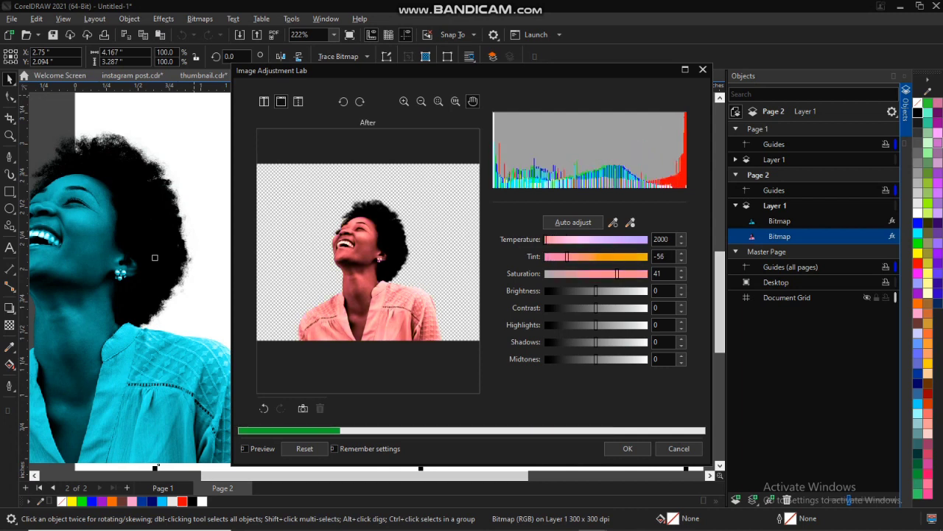
mouse_move(618, 274)
mouse_down()
mouse_move(606, 274)
mouse_move(622, 274)
mouse_up()
drag(555, 257, 548, 257)
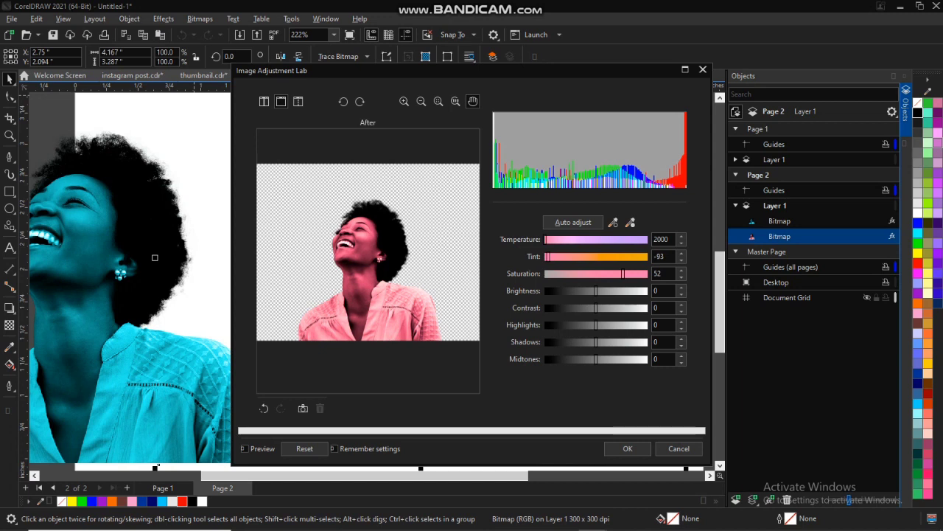
scroll(368, 250, up, 4)
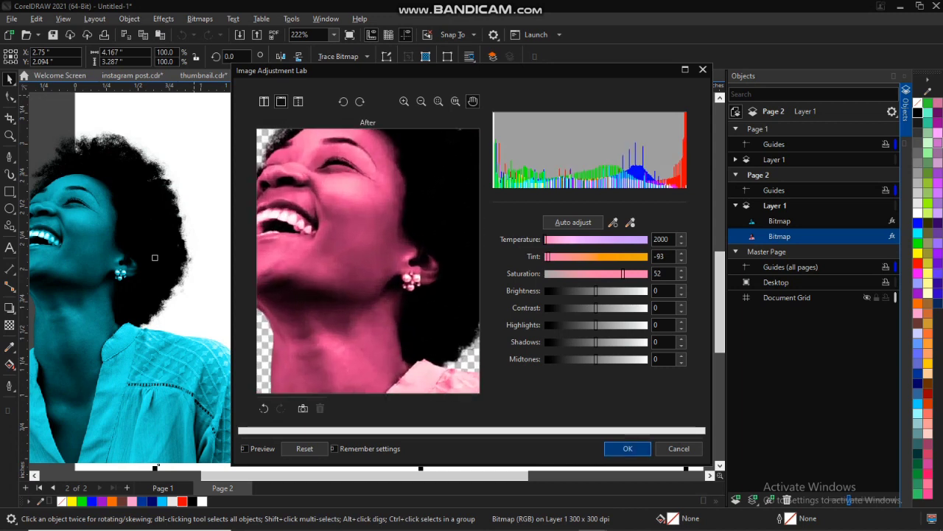
click(628, 449)
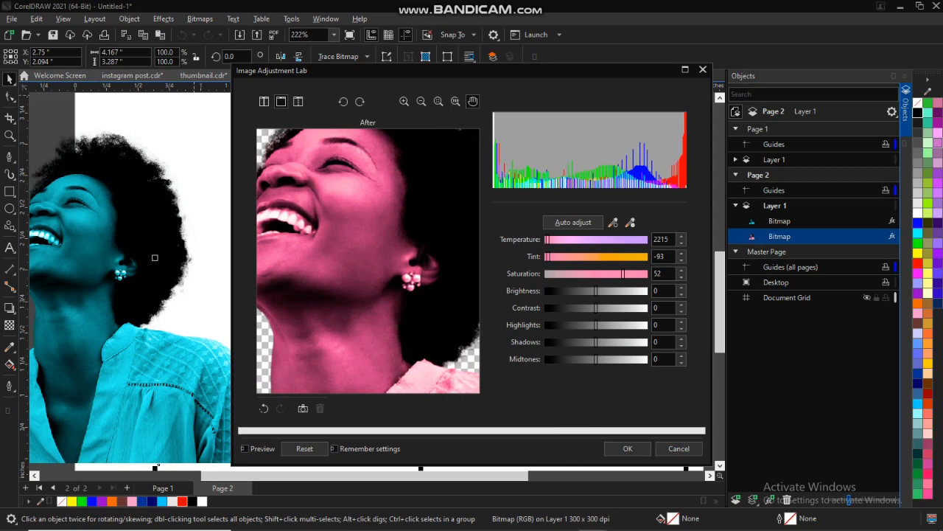
key(Return)
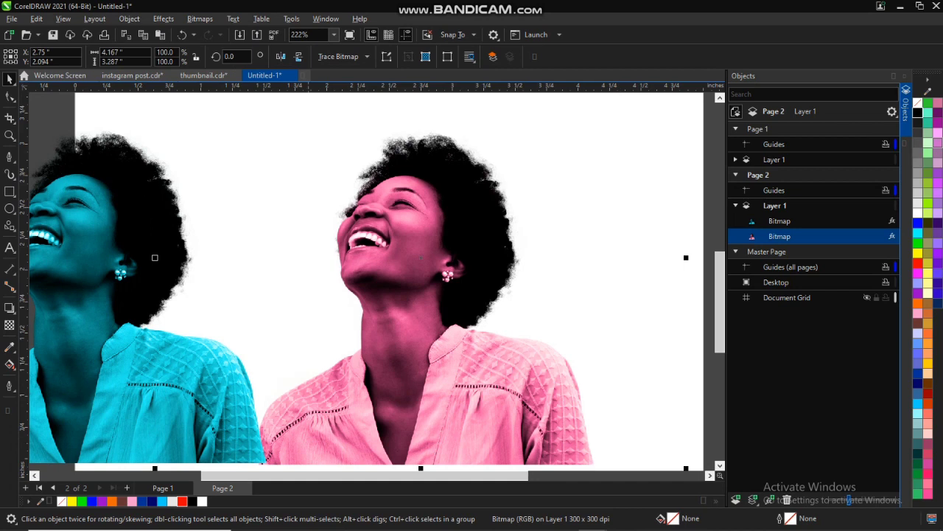
- Reposition the cyan and pink copies so they stand side by side on the page with both faces clear
scroll(375, 263, down, 2)
drag(367, 309, 427, 305)
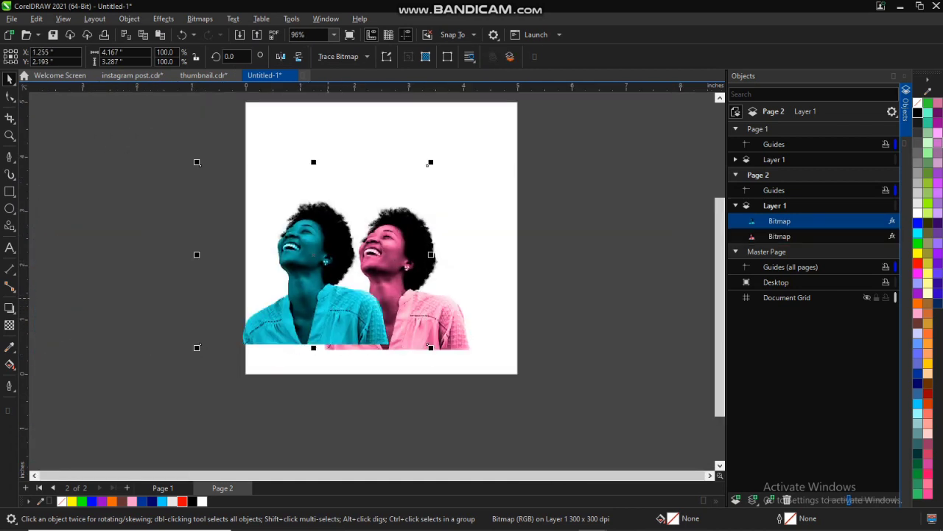
scroll(550, 445, up, 3)
scroll(545, 443, down, 3)
scroll(530, 442, up, 3)
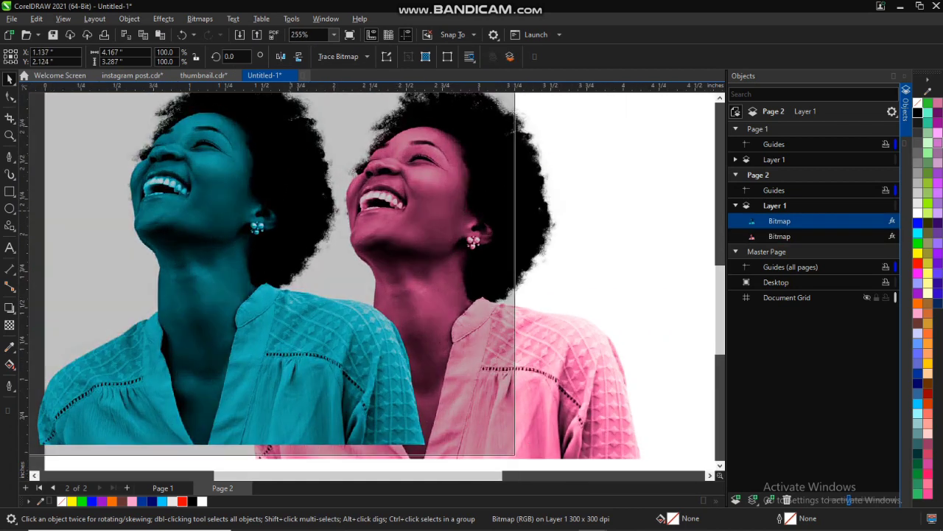
scroll(469, 165, down, 2)
drag(475, 165, 594, 175)
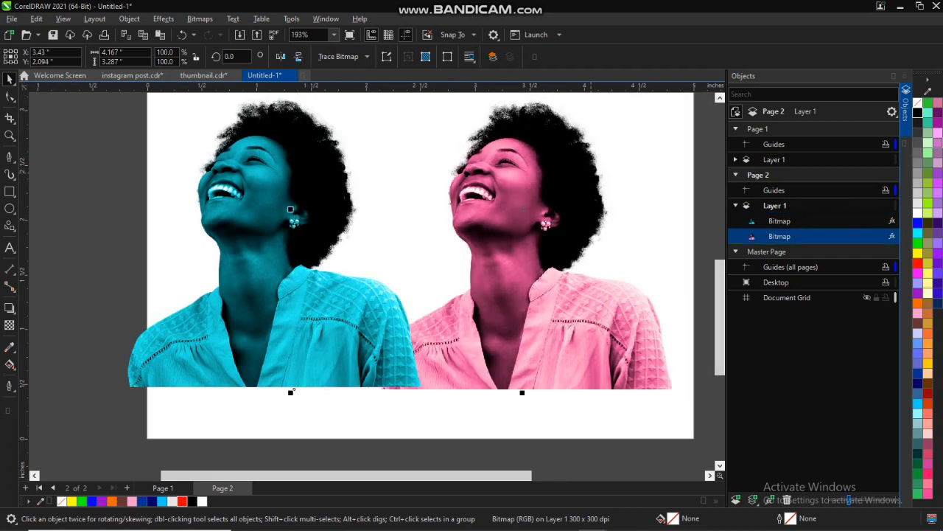
- Apply linear fountain transparencies that fade out the cyan copy's right half and the pink copy's left half
click(291, 209)
scroll(290, 210, up, 1)
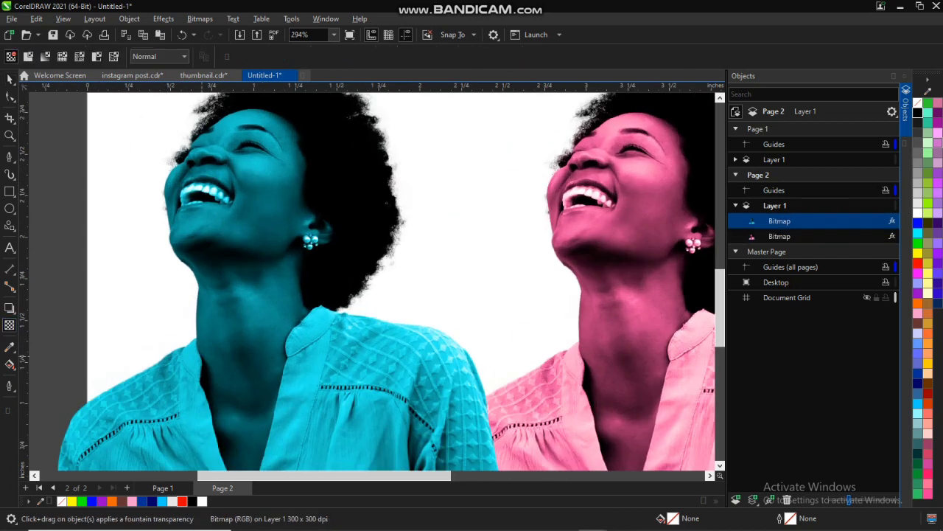
drag(134, 389, 311, 385)
click(685, 341)
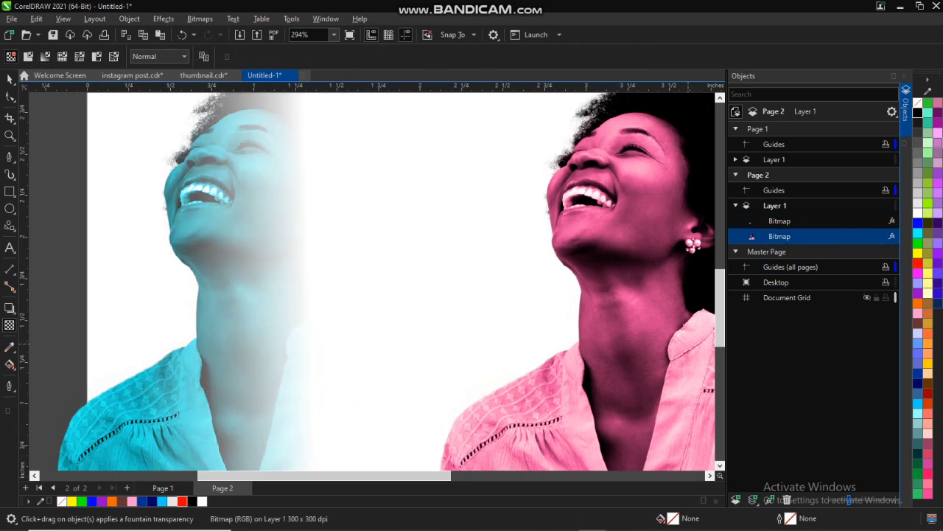
drag(688, 339, 570, 342)
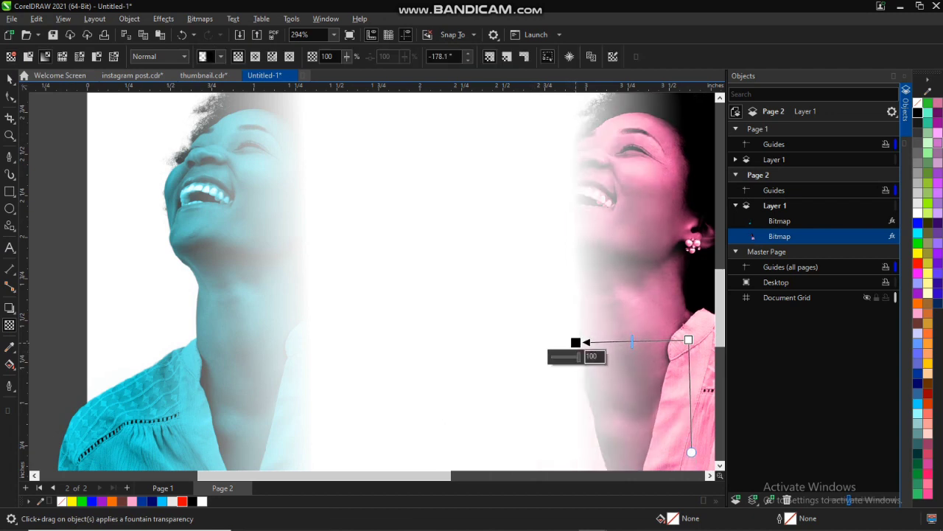
- Align the cyan and pink copies on each other by their horizontal and vertical centres
key(space)
shift+click(254, 250)
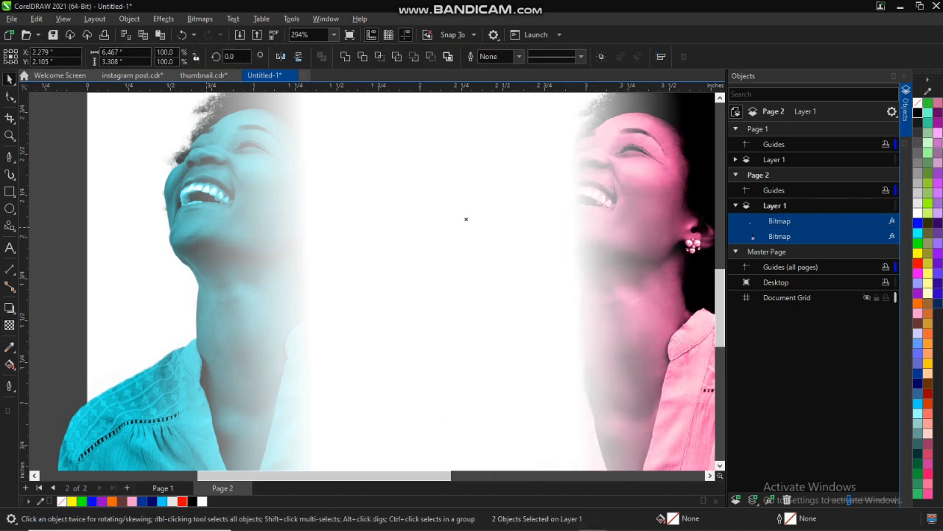
key(e)
key(c)
scroll(301, 252, down, 3)
scroll(239, 260, up, 2)
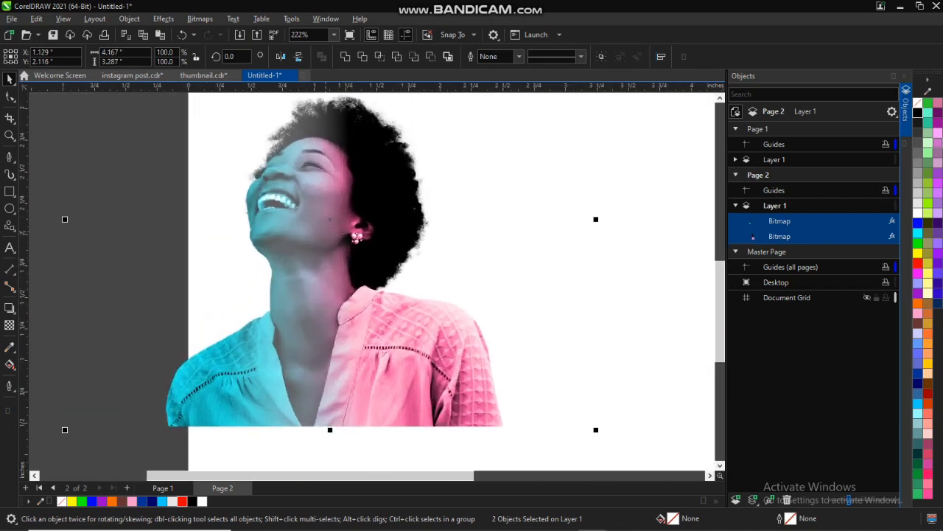
- Move the merged portrait right, to about the middle of the page's width
drag(327, 230, 546, 224)
scroll(502, 264, down, 4)
scroll(502, 234, up, 7)
scroll(514, 257, down, 3)
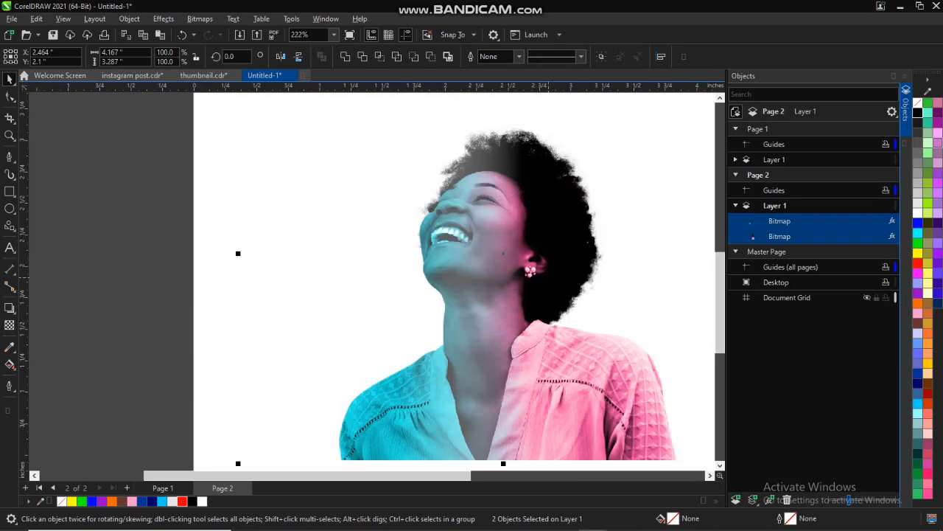
scroll(548, 277, down, 2)
scroll(598, 366, up, 2)
scroll(383, 140, up, 1)
- Shorten the cyan copy's transparency gradient by moving its start point right, onto the middle of the neck
click(395, 158)
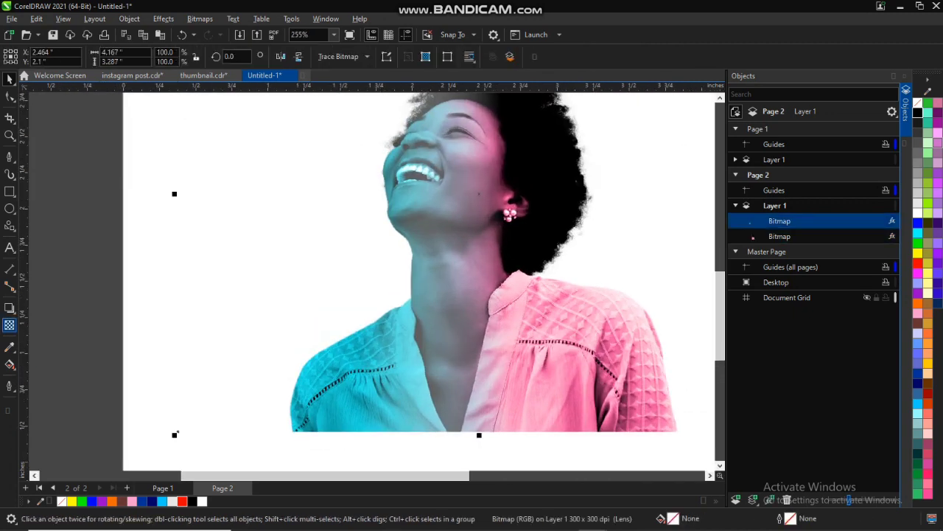
click(10, 325)
drag(505, 338, 479, 335)
key(ctrl+z)
key(ctrl+z)
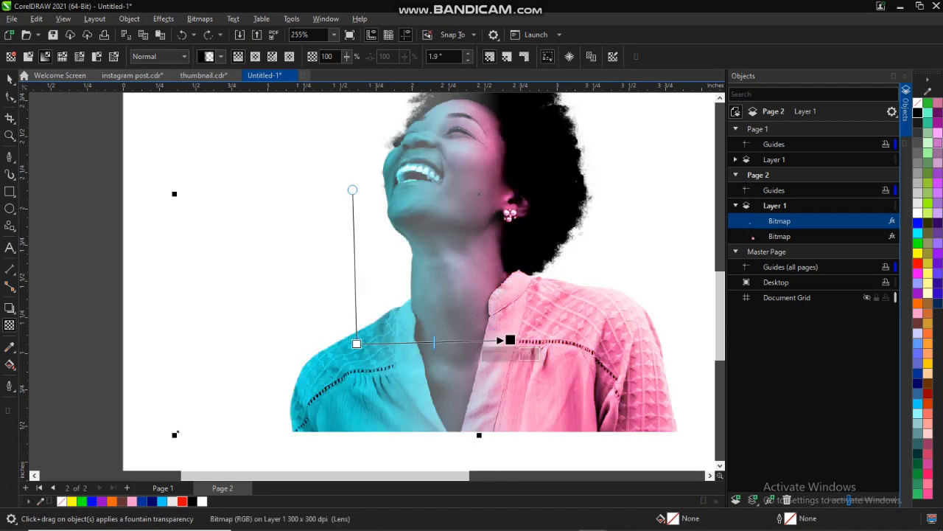
key(space)
key(space)
drag(509, 339, 462, 344)
drag(357, 343, 505, 333)
scroll(502, 336, up, 2)
drag(370, 356, 399, 341)
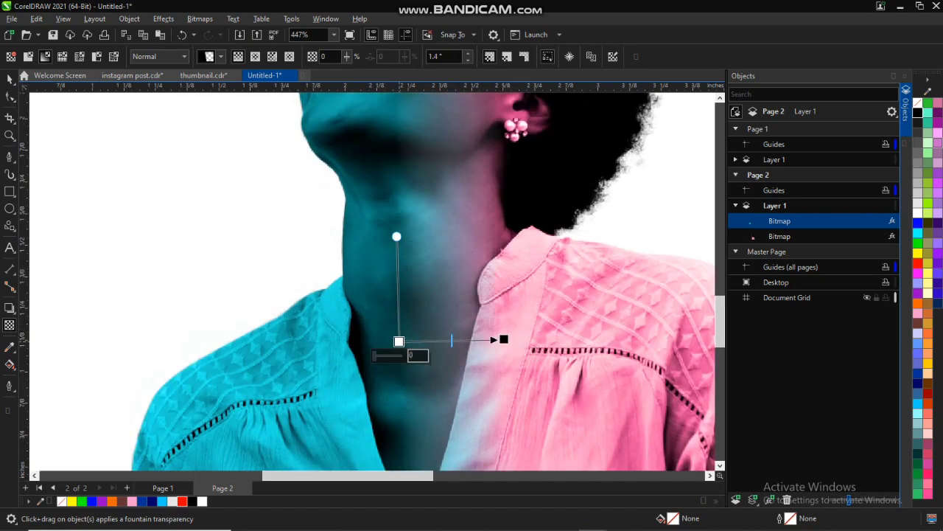
- Narrow the cyan copy's fade further by moving the gradient's end point slightly left
scroll(493, 306, down, 2)
scroll(487, 269, up, 3)
drag(508, 366, 482, 367)
scroll(532, 293, down, 2)
scroll(238, 406, down, 2)
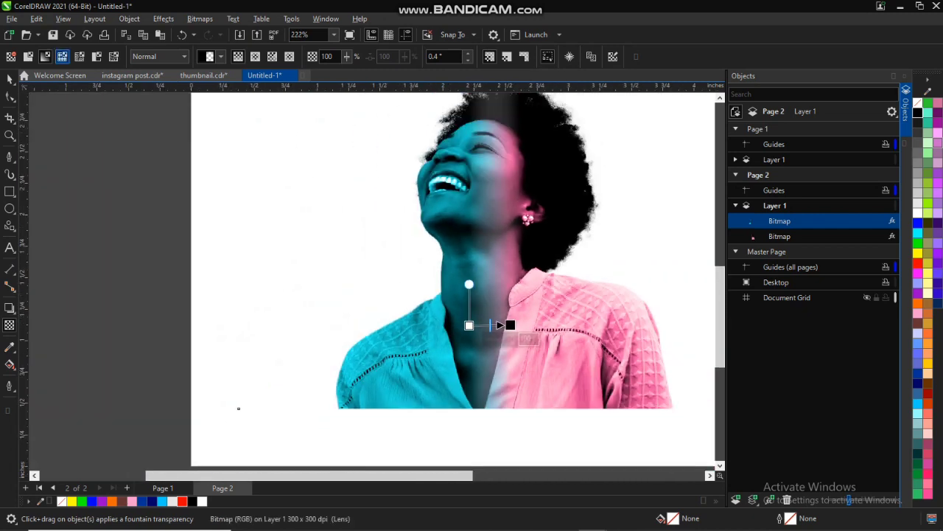
- Move the cyan copy left until it is clear of the pink copy
key(space)
drag(238, 408, 192, 413)
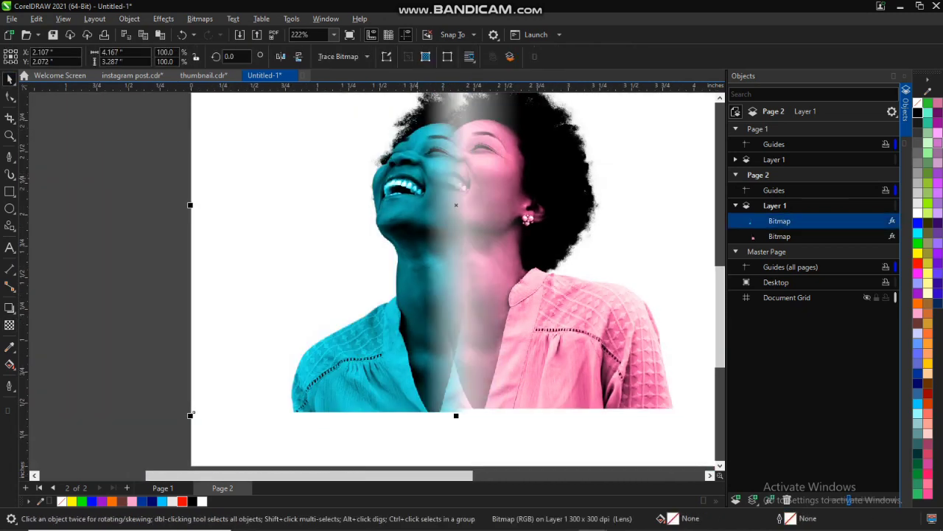
scroll(353, 285, down, 3)
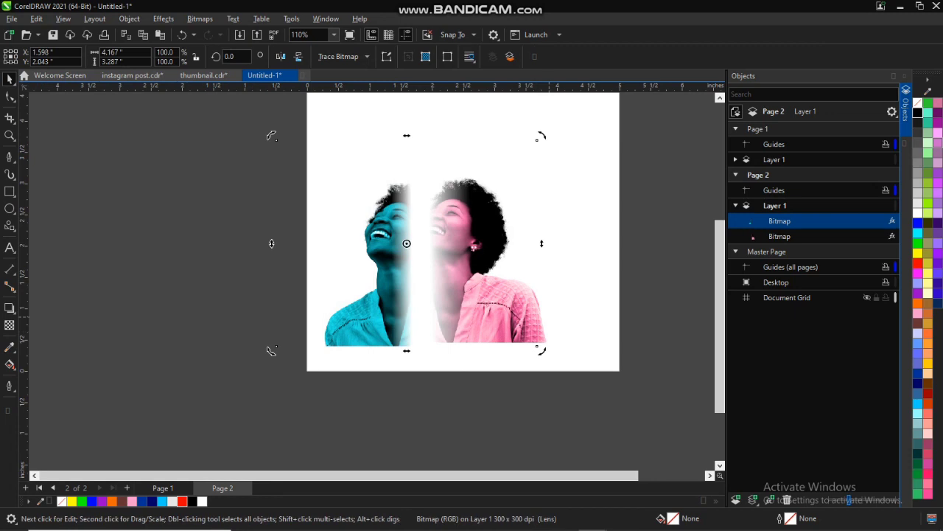
- Shorten the pink copy's transparency gradient so only a narrow strip of its left side fades
click(544, 342)
click(10, 325)
scroll(475, 314, up, 1)
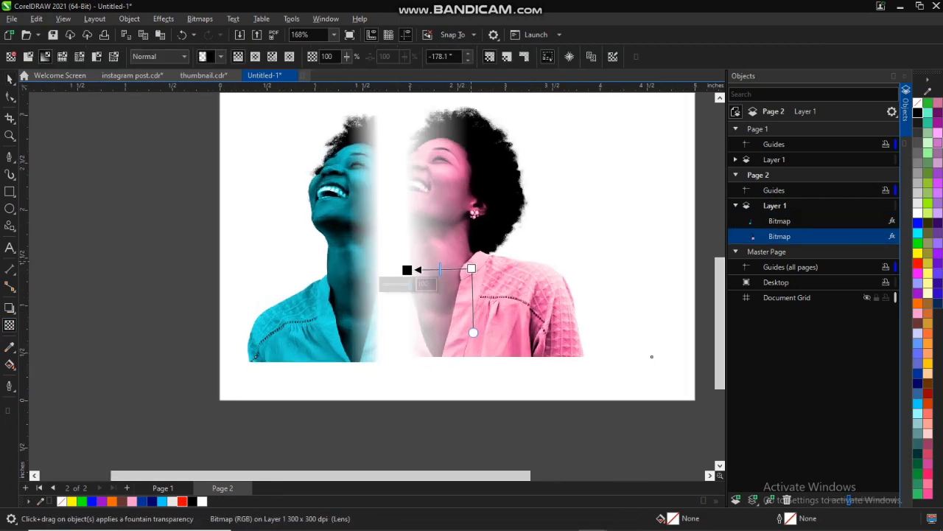
drag(438, 269, 438, 269)
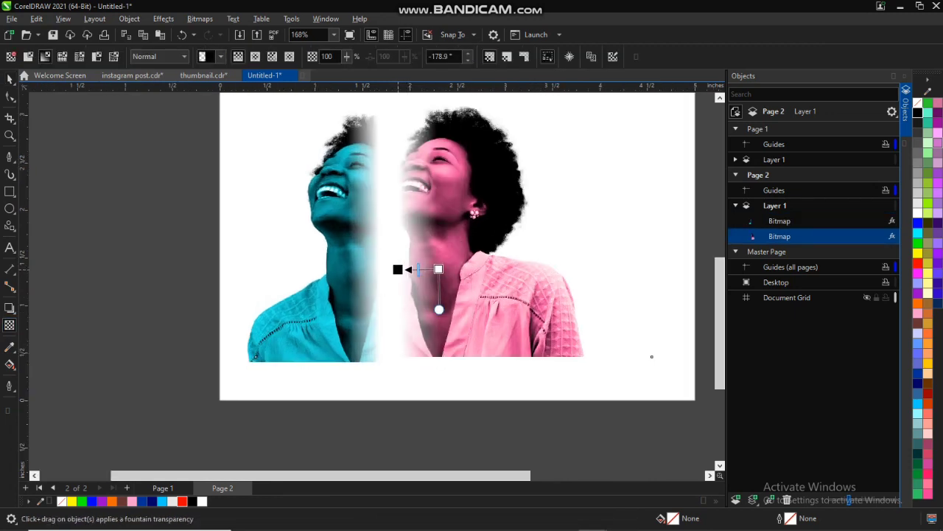
- Centre the cyan and pink copies on each other again and move the merged portrait right, near the page's middle
key(space)
shift+click(298, 313)
key(c)
key(e)
drag(445, 269, 519, 253)
scroll(516, 252, down, 1)
scroll(476, 210, up, 4)
scroll(414, 216, down, 4)
key(Escape)
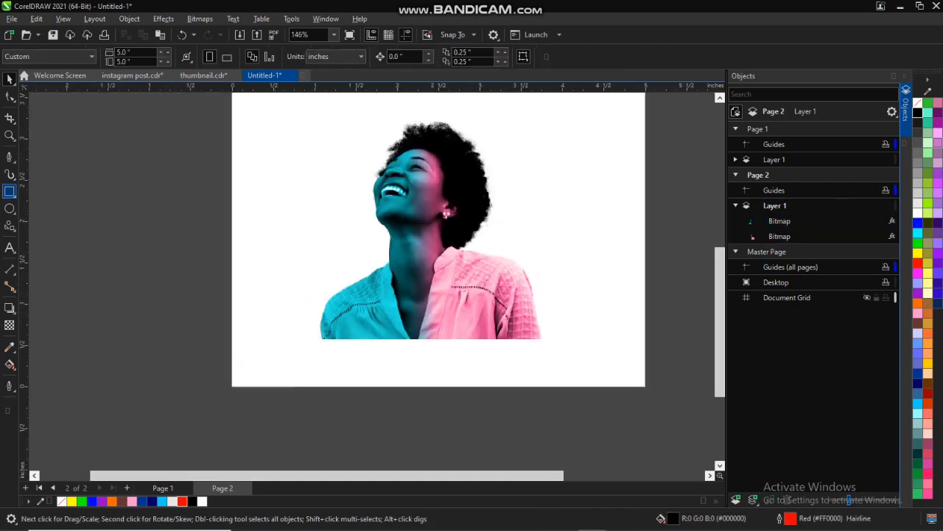
- Draw a black rectangle about 5.03 by 5.04 inches over the whole page and send it behind the portrait
click(10, 191)
scroll(283, 186, down, 3)
scroll(273, 121, up, 1)
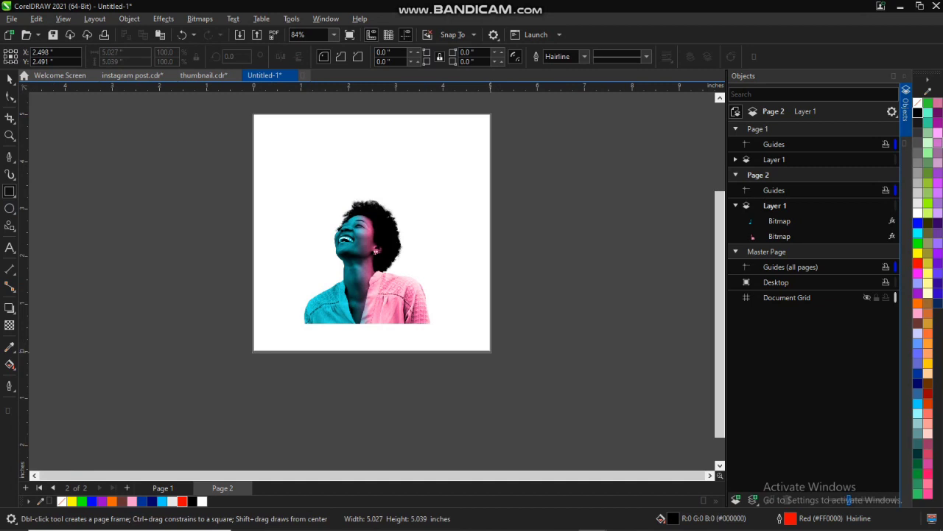
drag(252, 113, 491, 352)
key(shift+Page_Down)
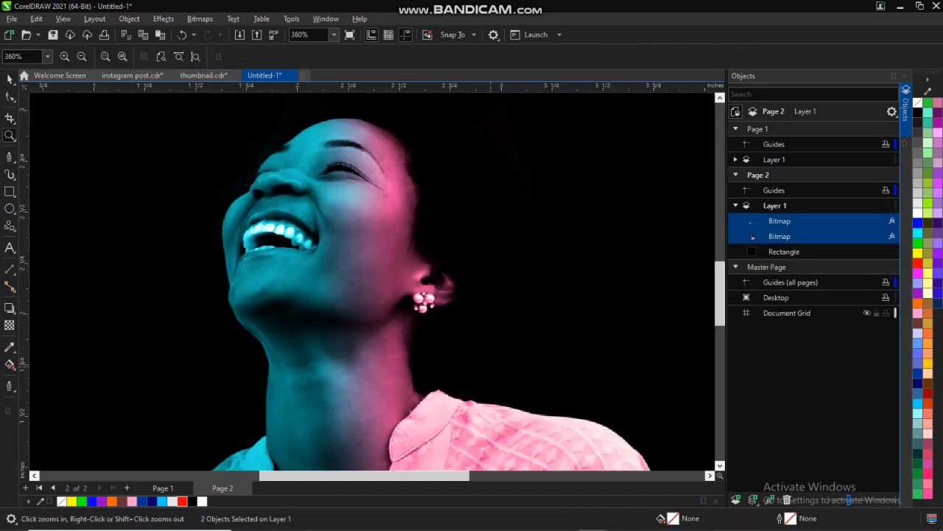
- Examine the cyan-to-pink blend on the face, neck and shirt against the black background
scroll(424, 302, down, 3)
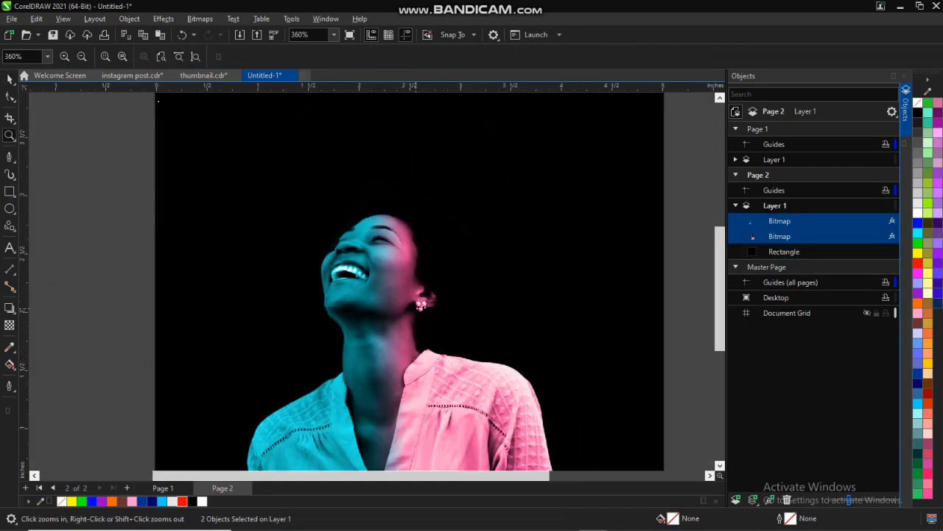
scroll(355, 317, up, 3)
scroll(355, 316, down, 5)
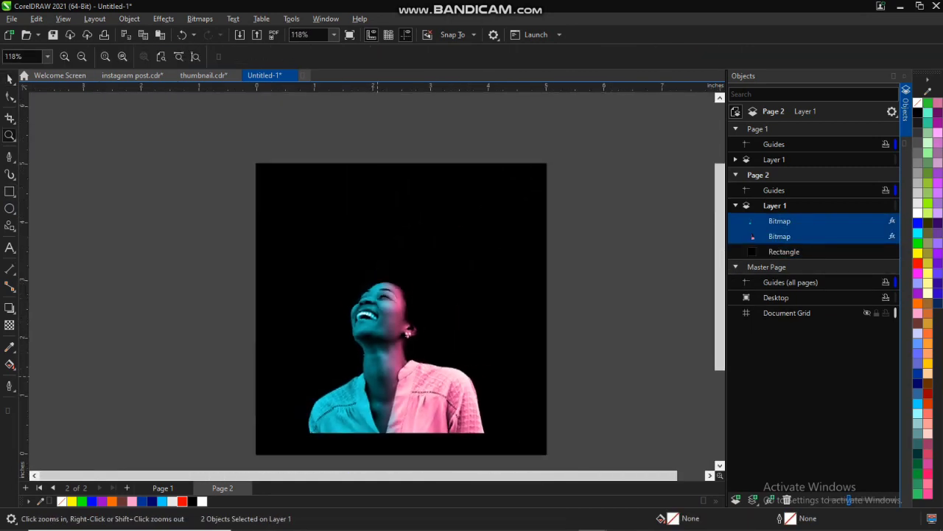
scroll(388, 435, up, 2)
scroll(370, 209, up, 2)
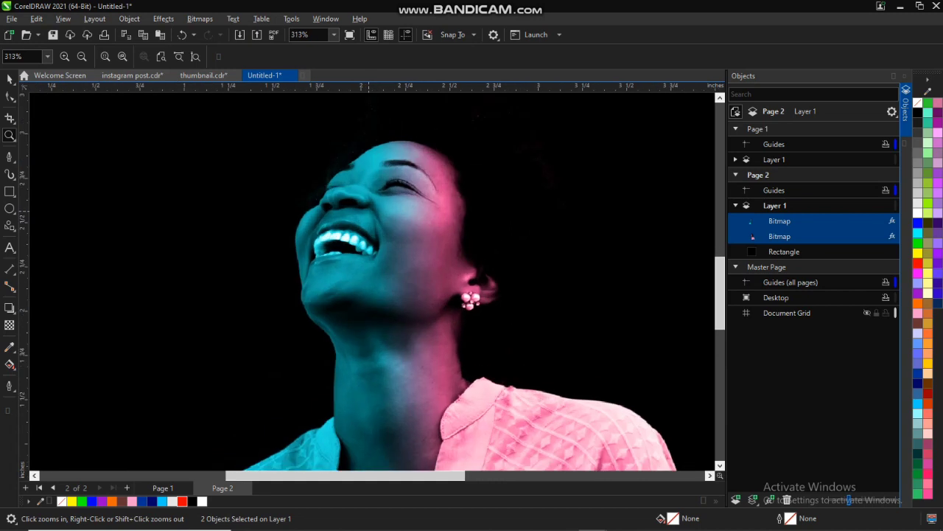
scroll(373, 224, down, 2)
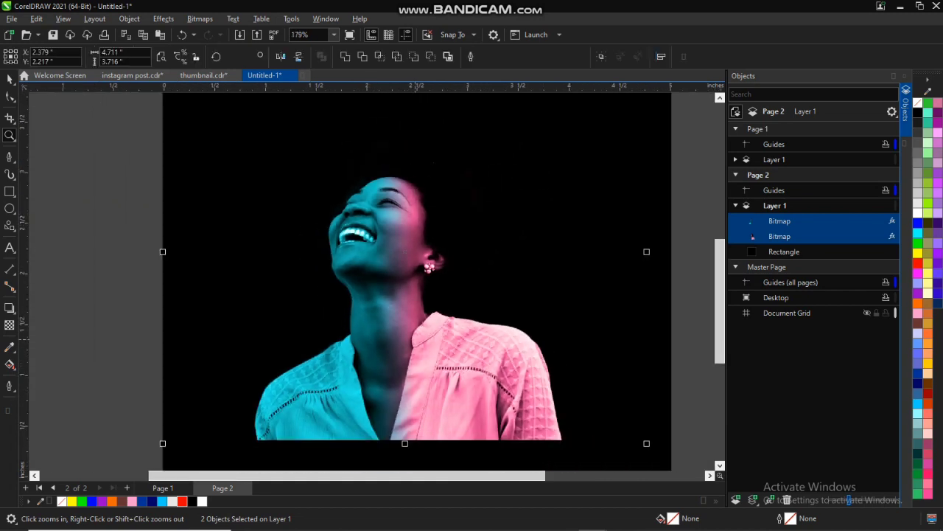
key(space)
scroll(562, 343, down, 3)
scroll(486, 303, up, 7)
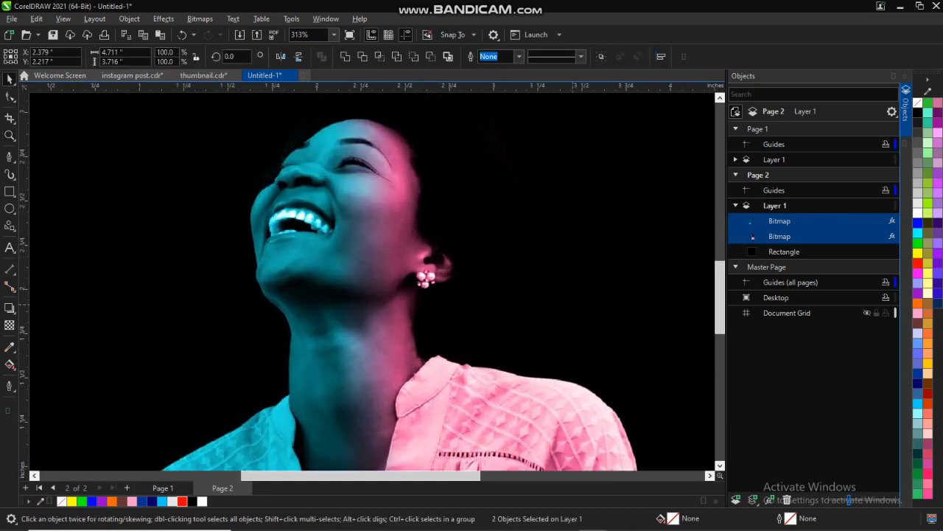
key(F4)
scroll(613, 219, up, 2)
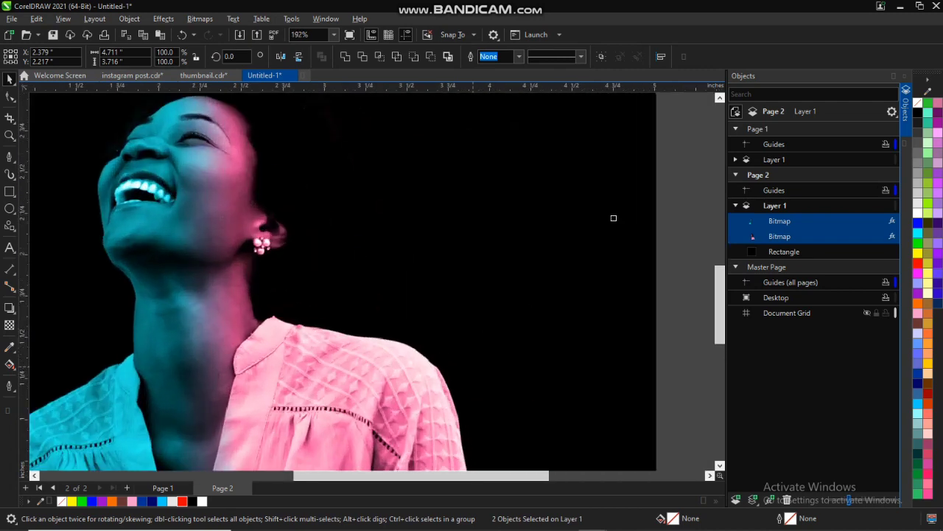